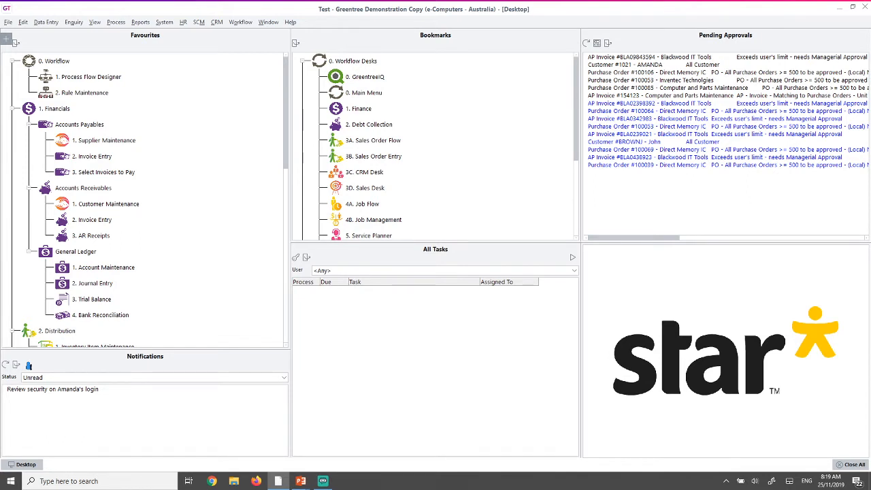
- Start a new workflow process from the All Tasks panel on the Desktop
left_click(572, 258)
- Choose and launch the HR - New Employee process
left_click(446, 114)
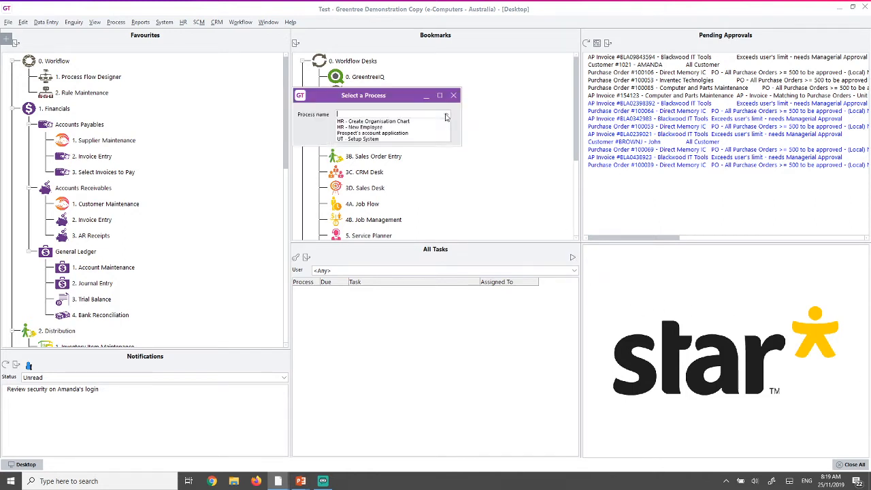
left_click(361, 133)
key("Return")
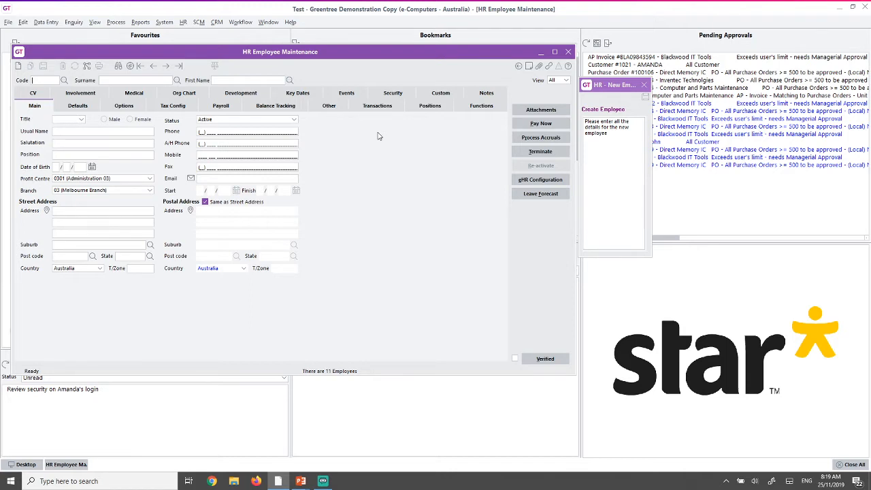
- Enter the new employee's surname and first name, and set the title to Mr
left_click(618, 149)
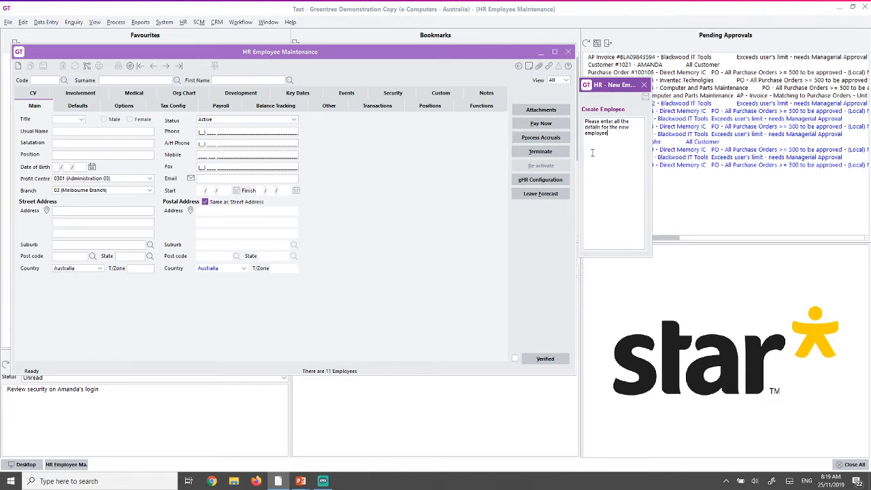
left_click(118, 80)
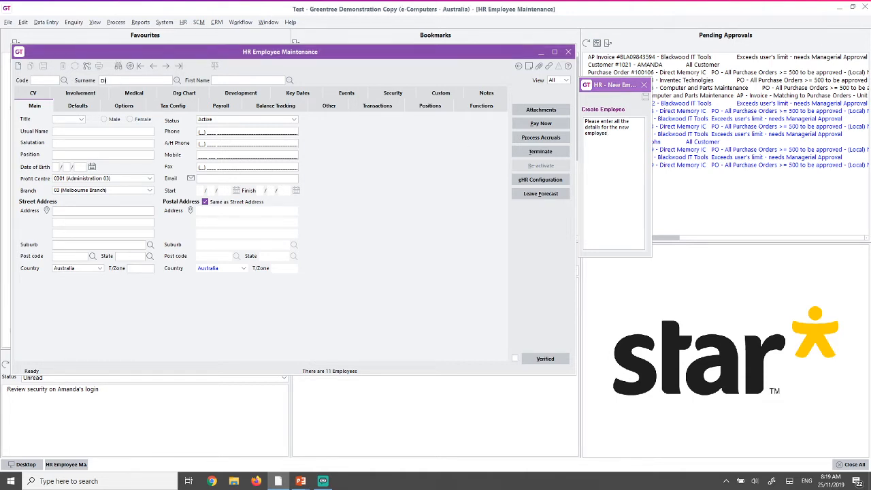
key("Tab")
left_click(83, 119)
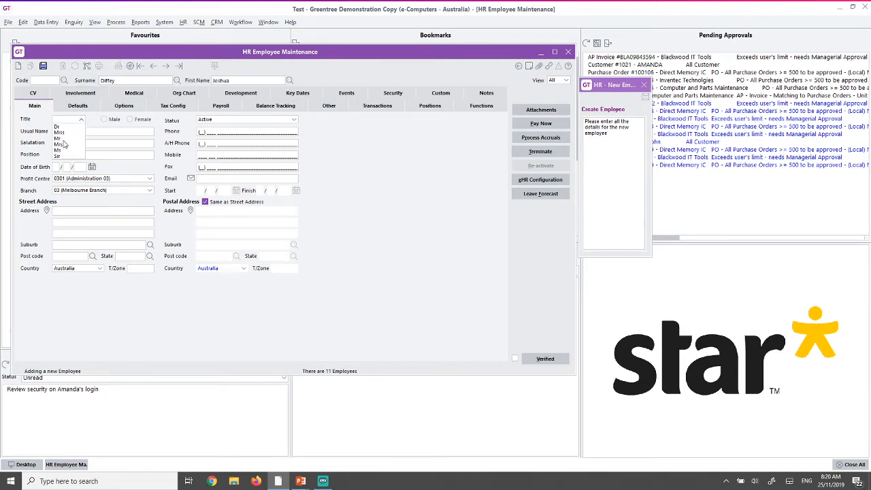
left_click(60, 138)
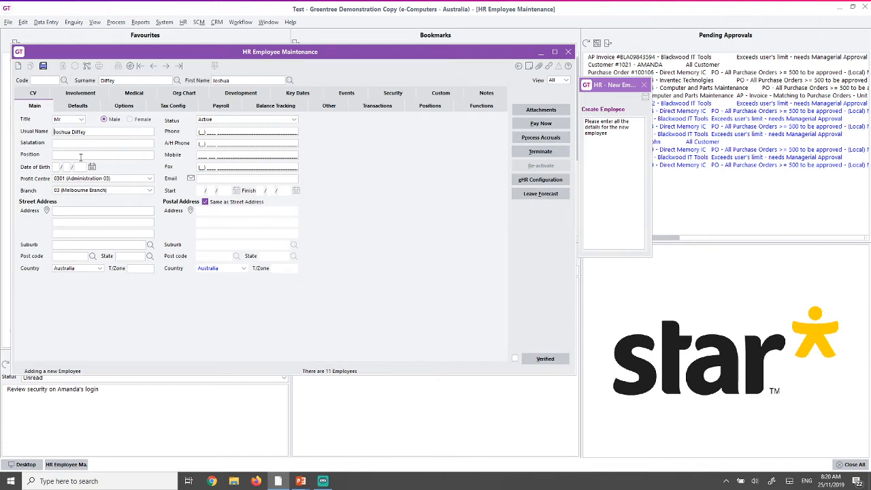
- Set the start date to 25/11/2019 and save the record without payment lines
left_click(77, 106)
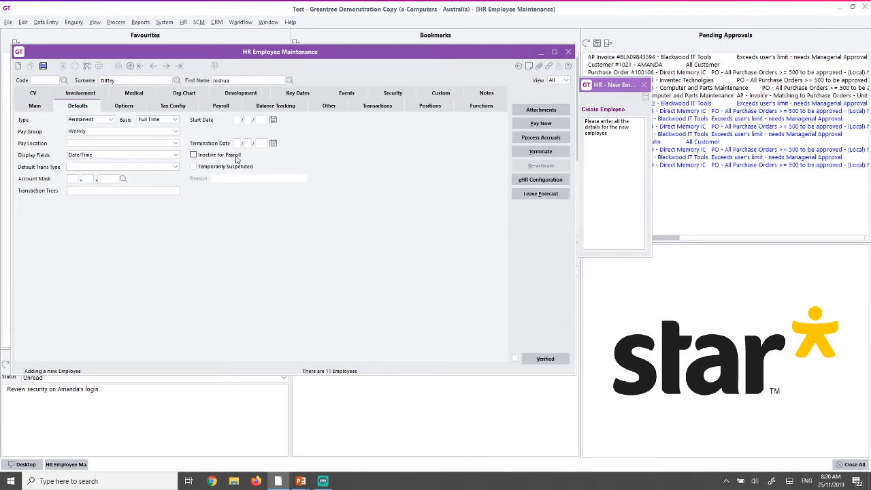
left_click(273, 121)
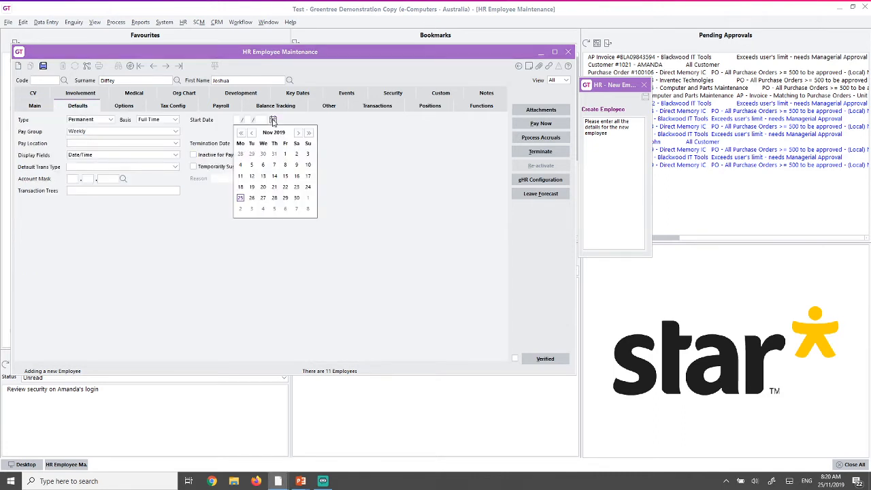
left_click(241, 199)
left_click(39, 109)
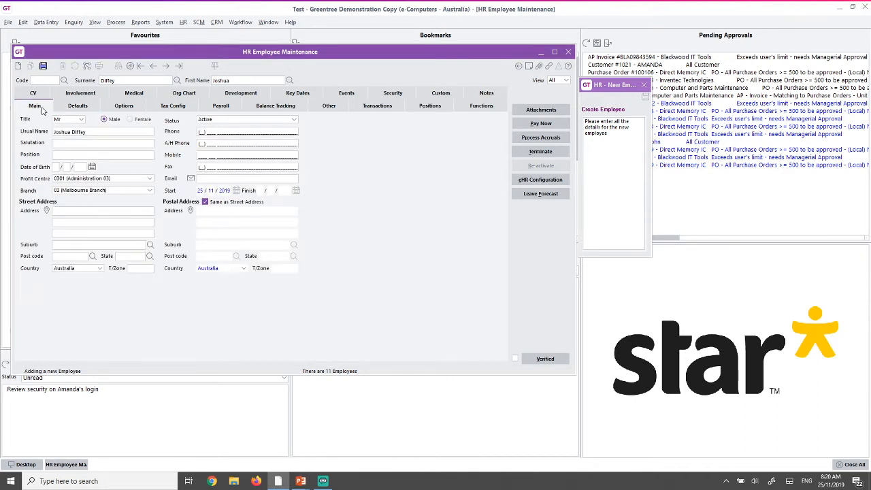
left_click(44, 66)
left_click(414, 252)
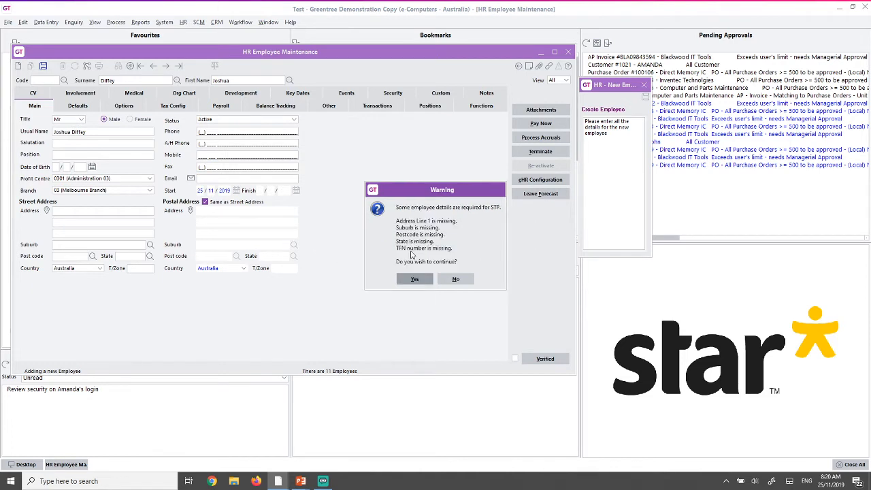
- Accept the STP warning, then select the new user setup notification below the contact window
left_click(414, 279)
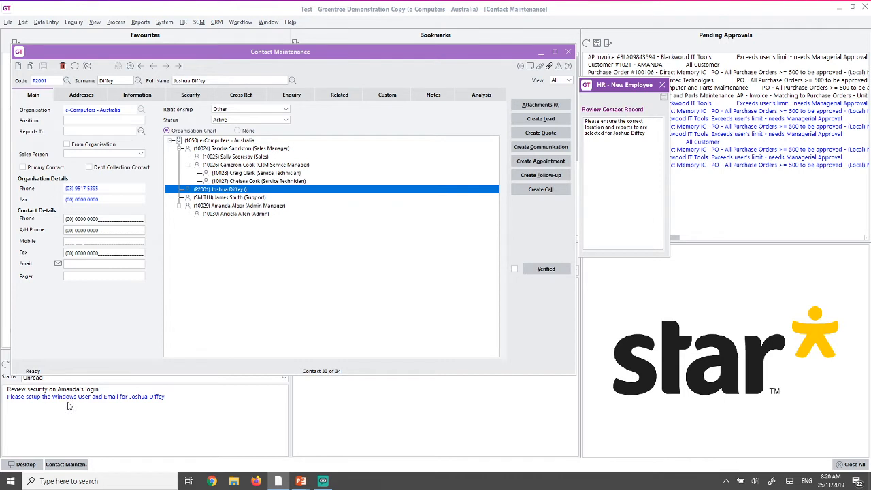
left_click_drag(75, 374, 77, 346)
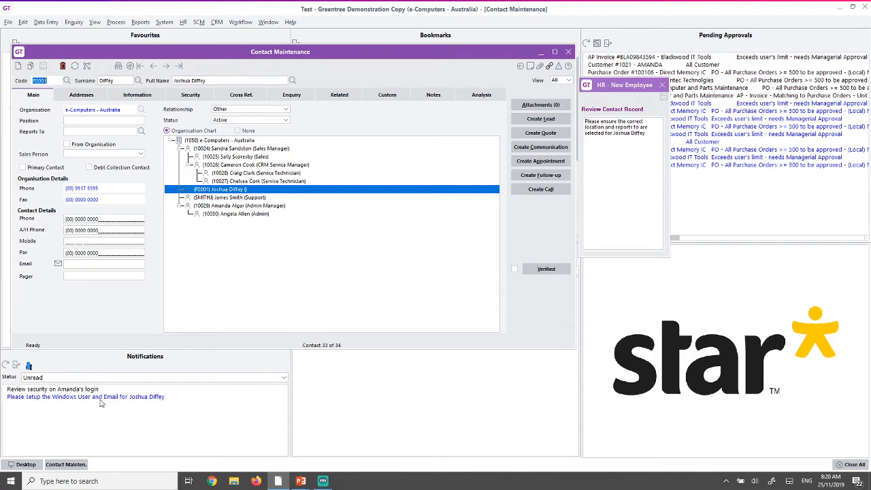
left_click(101, 400)
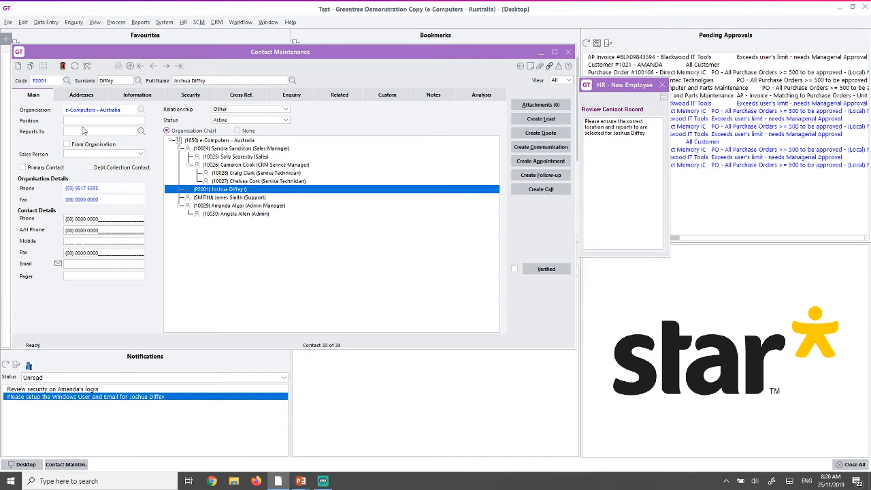
- Set the contact's position to 'Gernaral Manager of Sales', save, and close the contact record
left_click(82, 122)
type("Gerna")
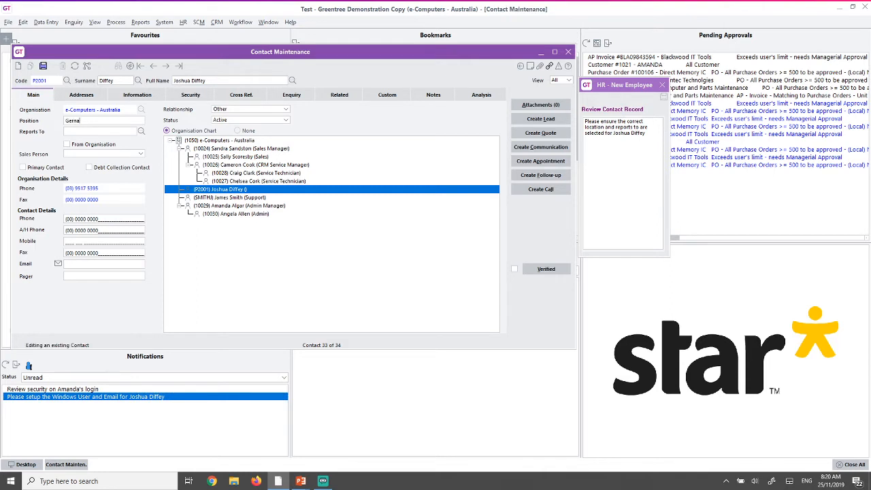
type("ral Manager of Sales")
left_click(141, 132)
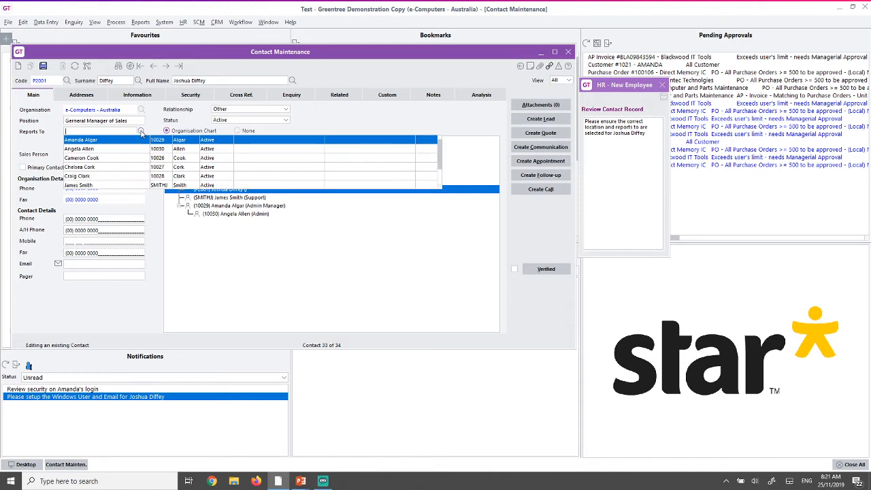
left_click(141, 132)
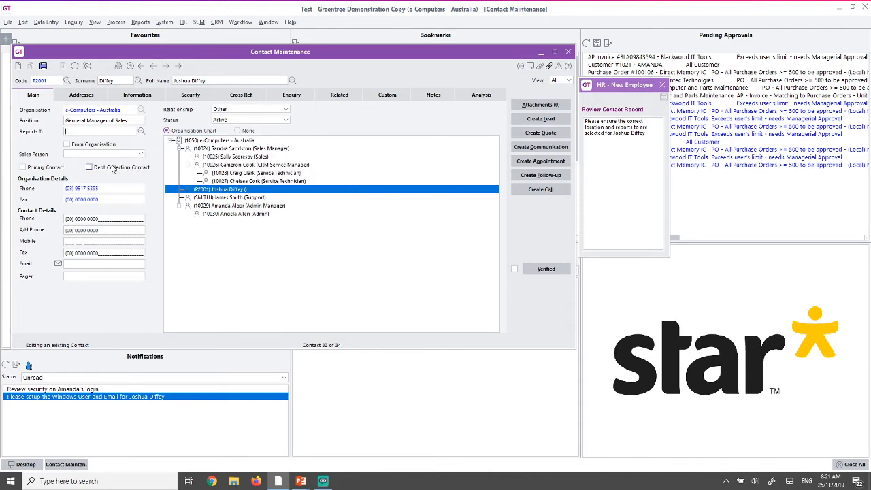
left_click(42, 66)
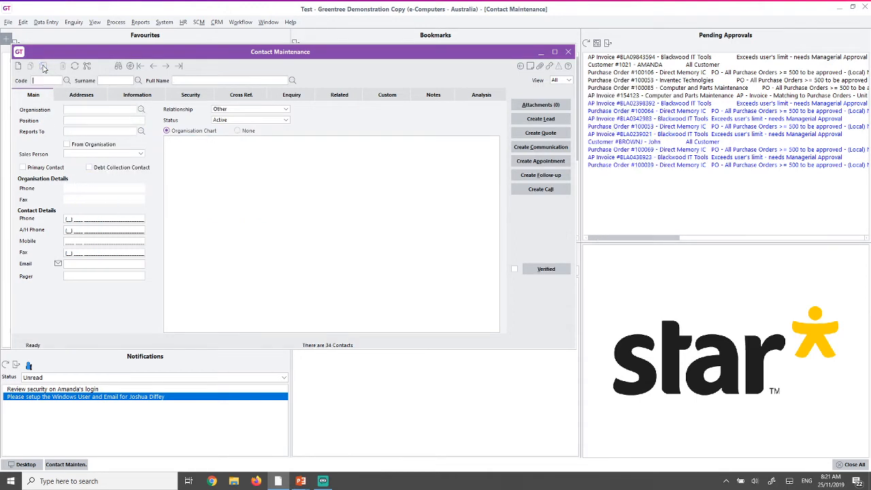
left_click(568, 52)
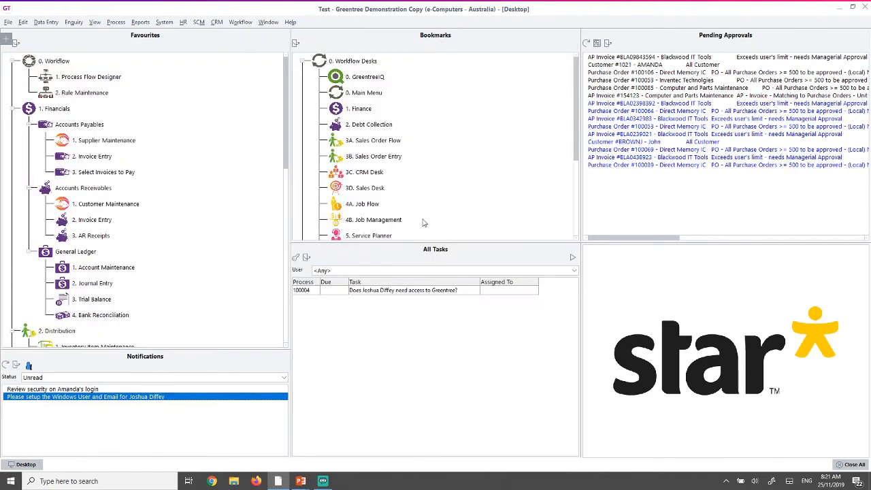
- Answer Yes to the pending task asking whether the employee needs Greentree access
left_click(366, 293)
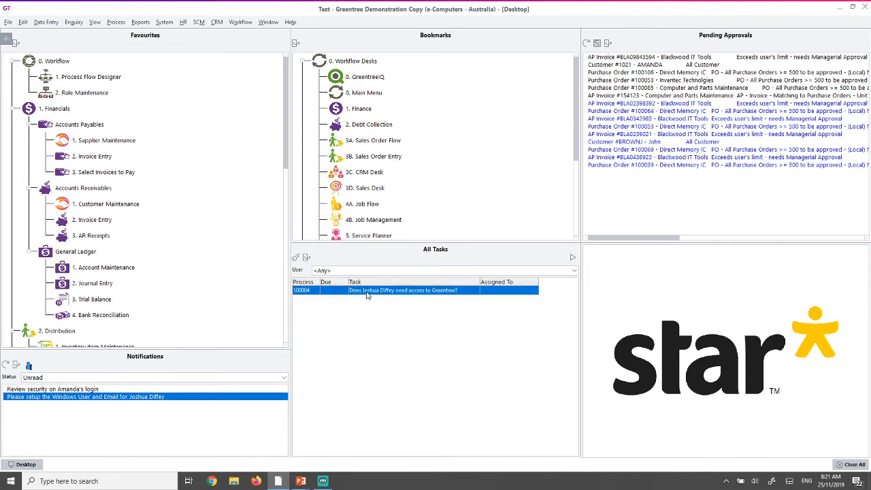
double_click(367, 294)
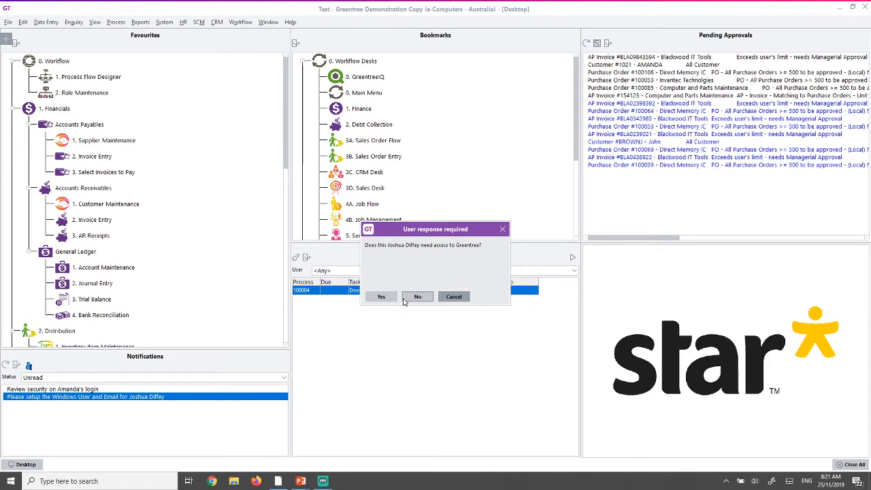
left_click(382, 297)
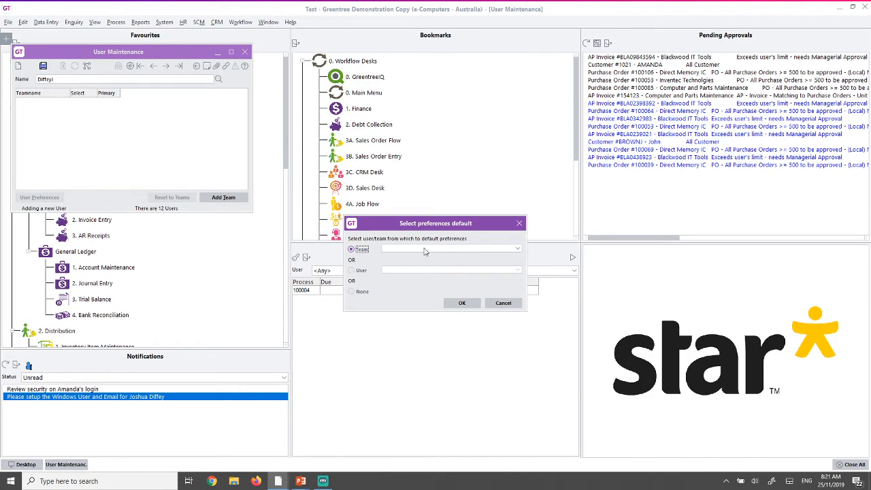
- Base the new user's default preferences on the SALES team
left_click(425, 251)
left_click(399, 283)
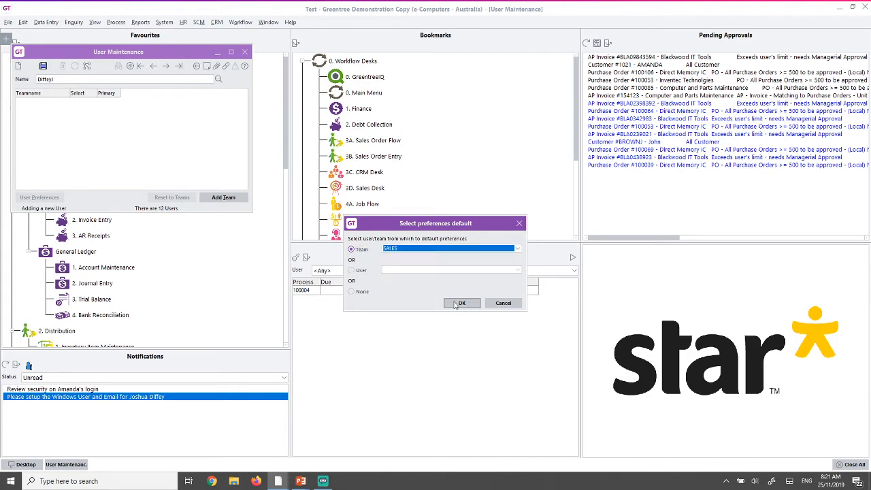
left_click(456, 305)
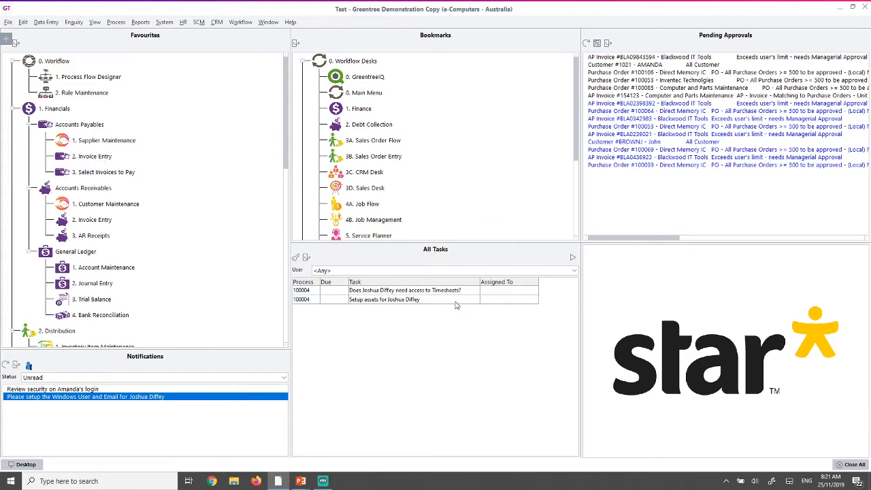
right_click(382, 302)
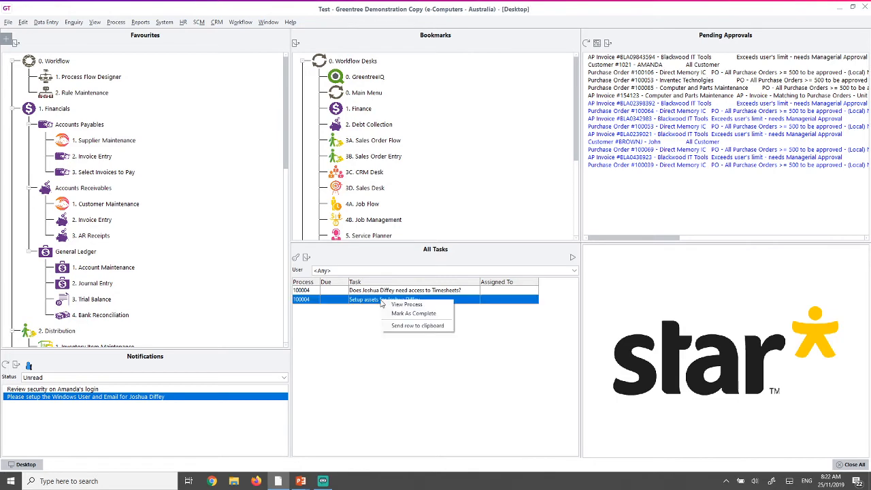
left_click(397, 305)
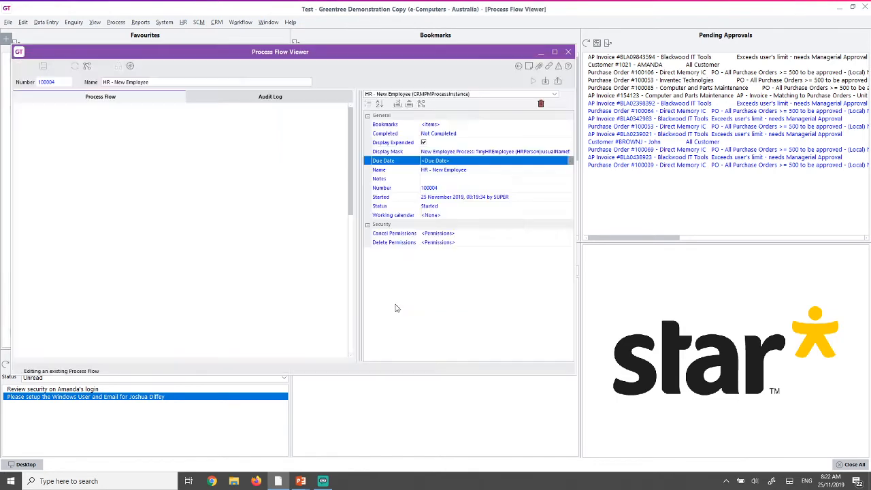
left_click(554, 52)
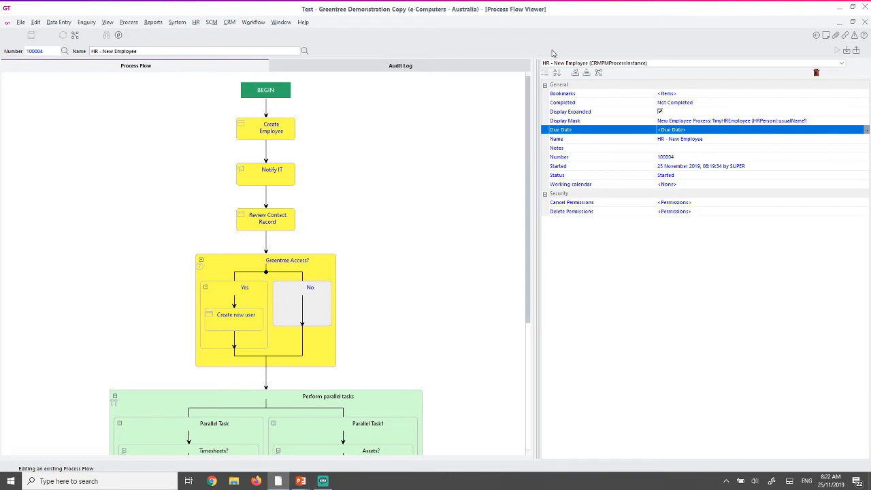
left_click(273, 134)
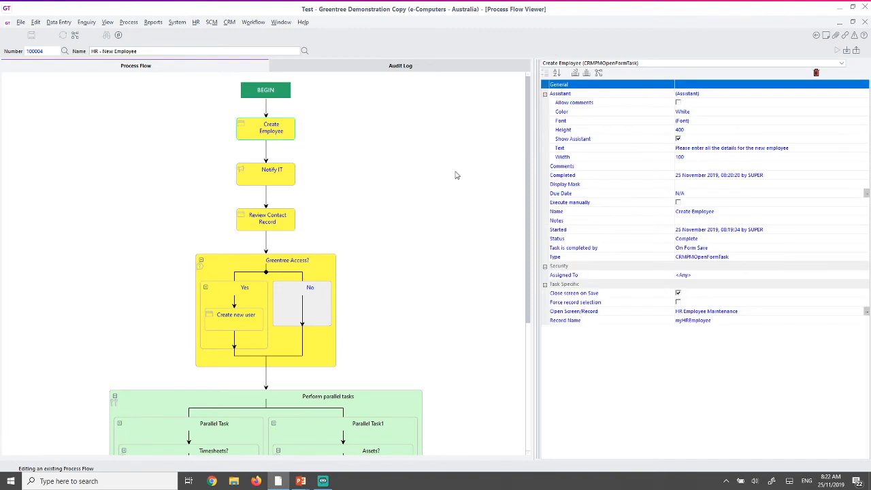
left_click(748, 232)
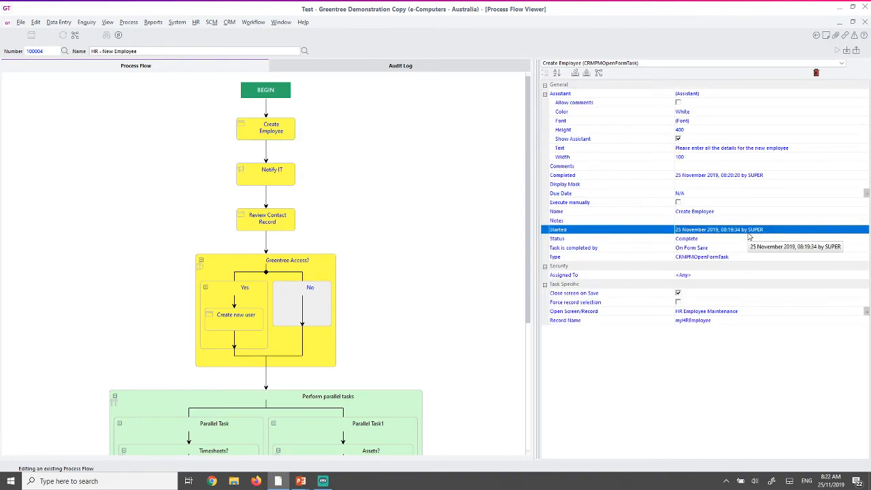
left_click(740, 176)
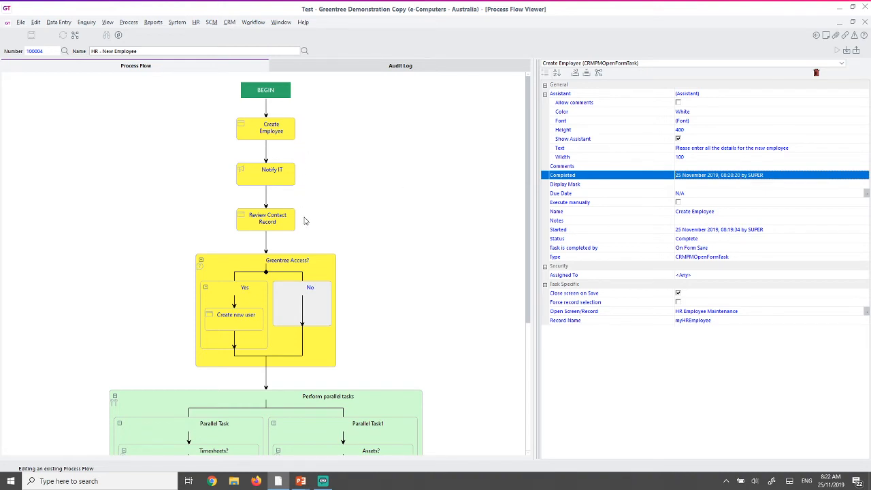
scroll(412, 285, "down", 5)
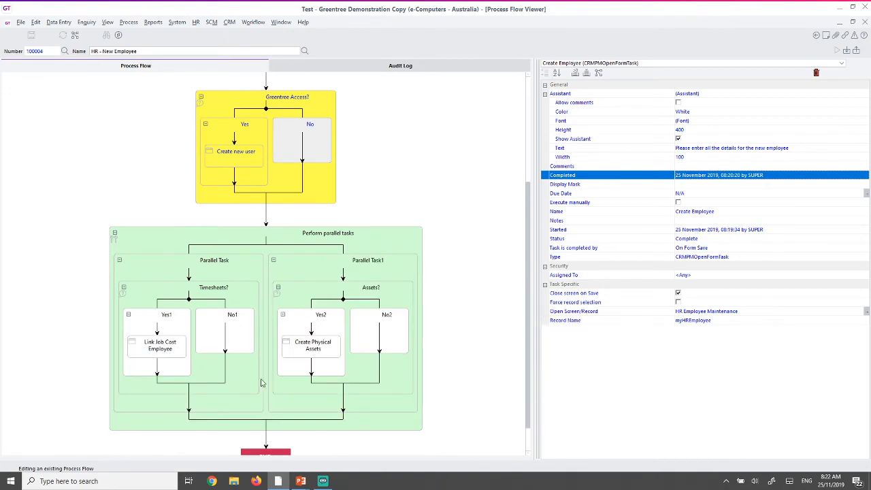
left_click(208, 294)
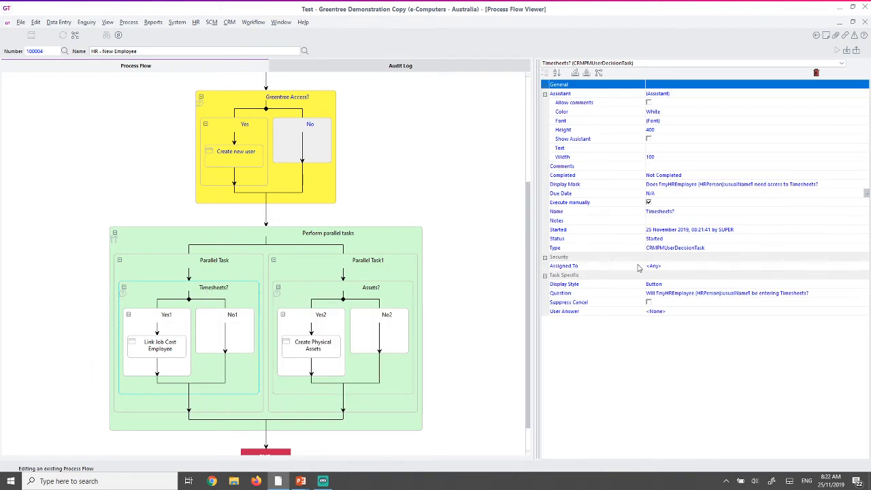
left_click(865, 21)
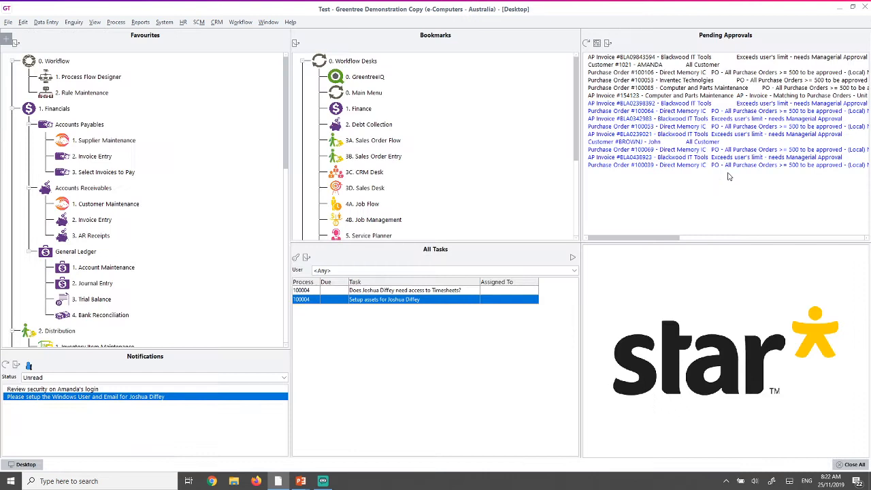
- Answer Yes to the Timesheets task confirming the employee will enter timesheets
double_click(375, 291)
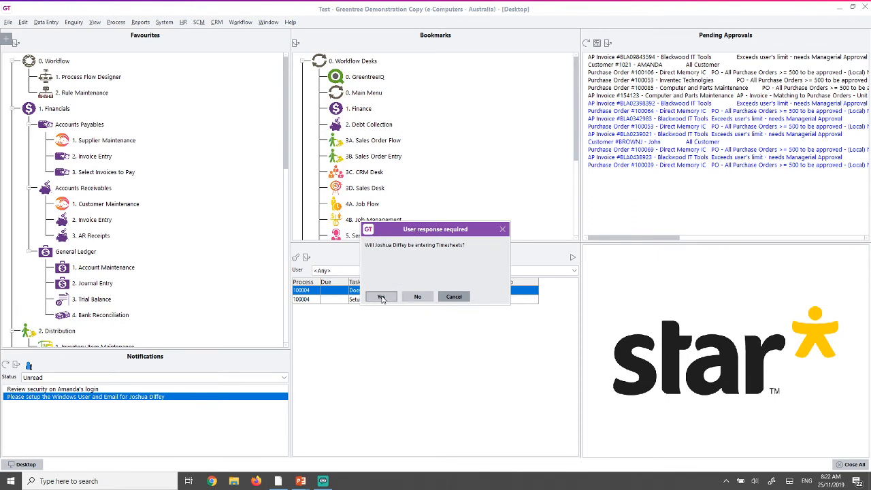
left_click(381, 298)
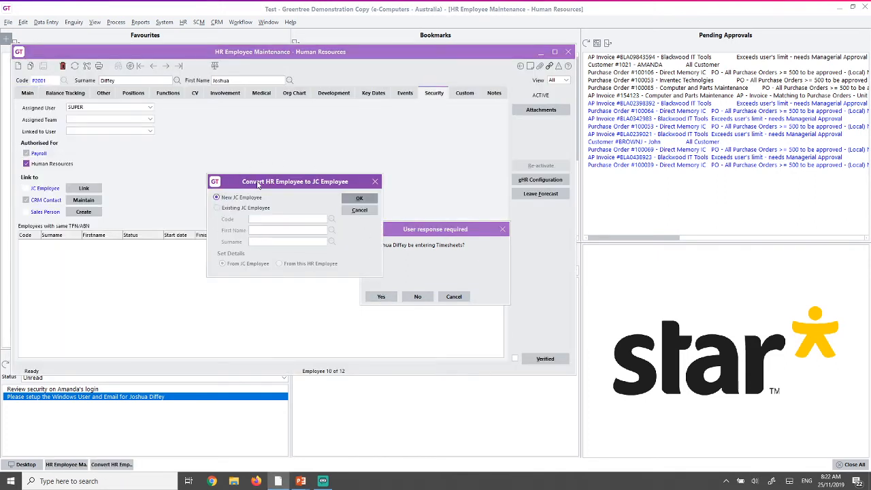
- Convert the HR record into a new JC employee, accepting the missing-address STP warning
left_click(366, 204)
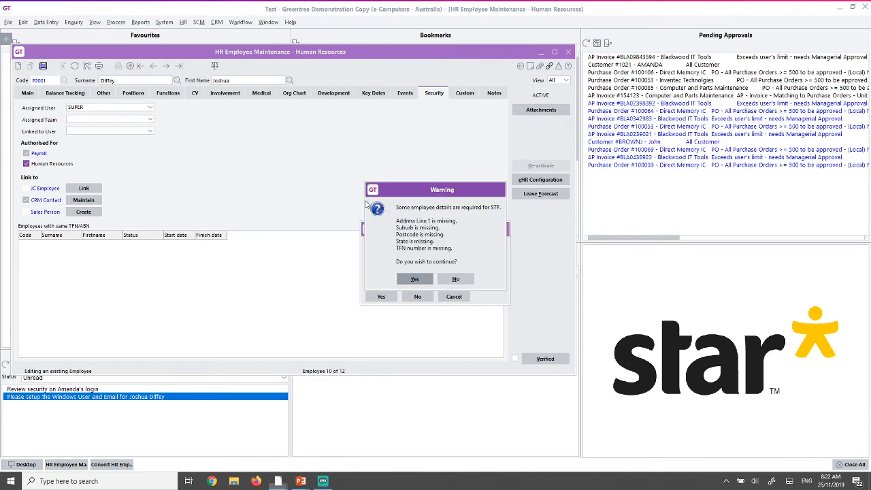
left_click(413, 275)
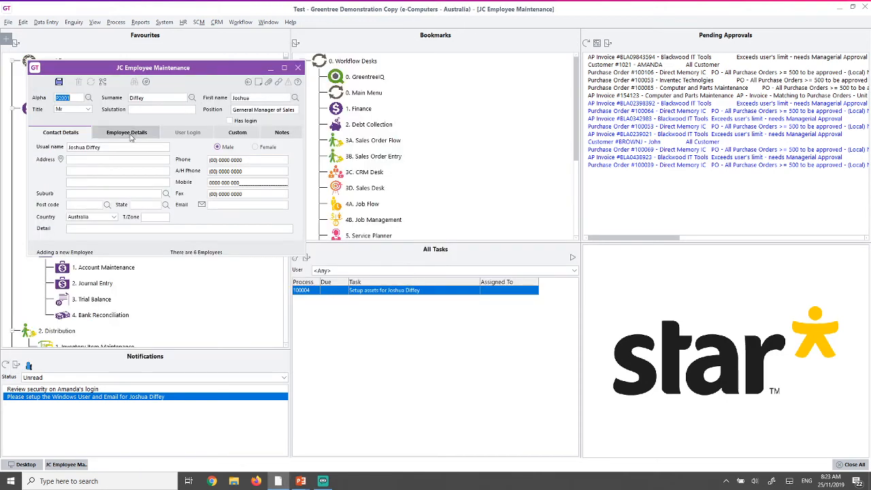
- Set the JC employee type to ACCMAN (Accounts Manager) and activity group to All Activities
left_click(130, 137)
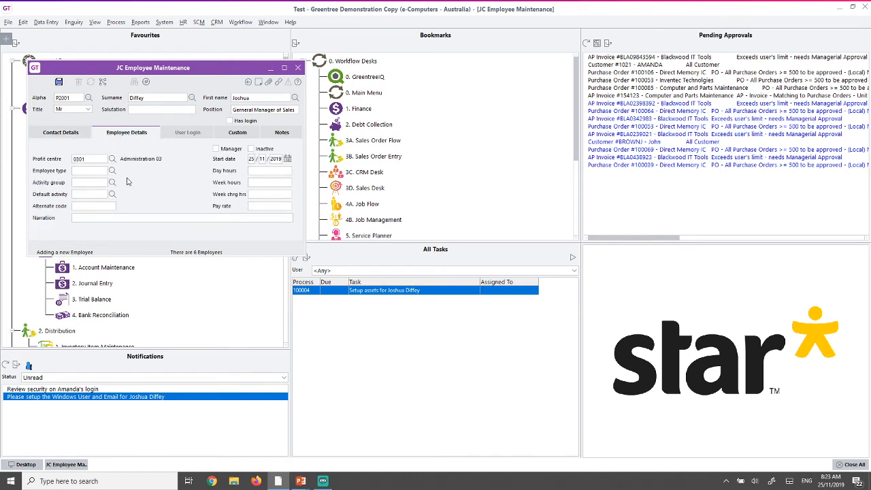
left_click(112, 170)
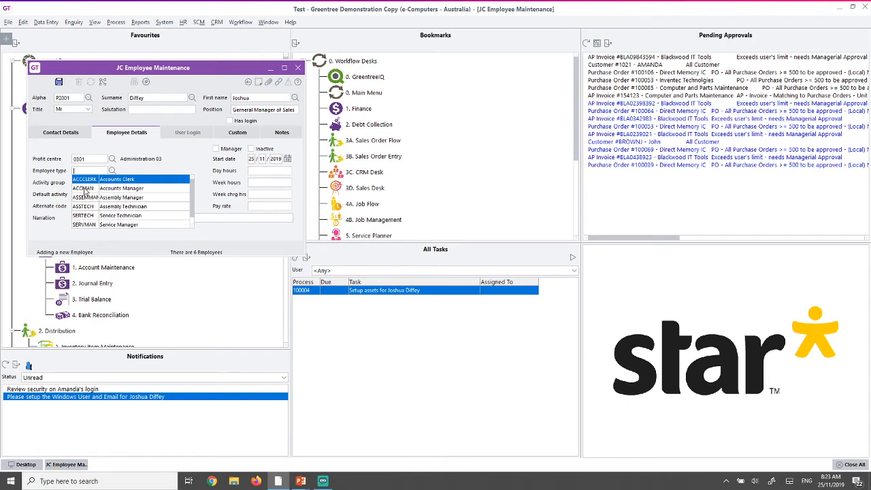
left_click(85, 188)
left_click(113, 182)
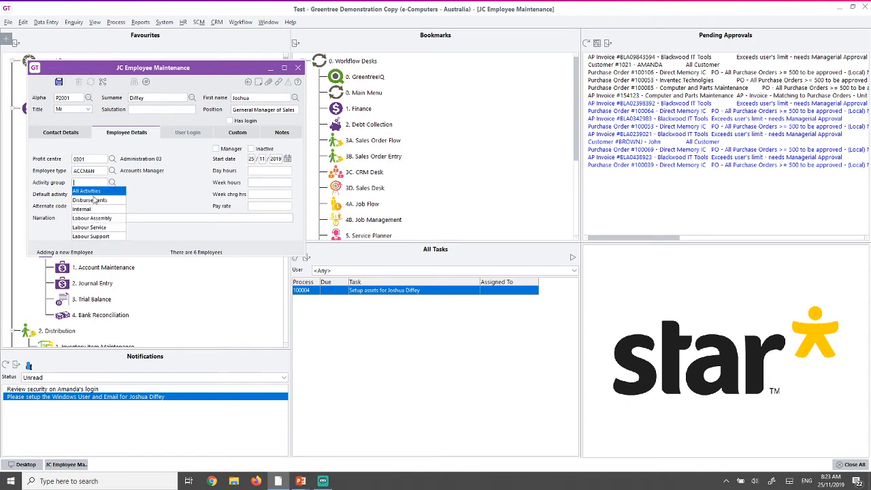
left_click(96, 192)
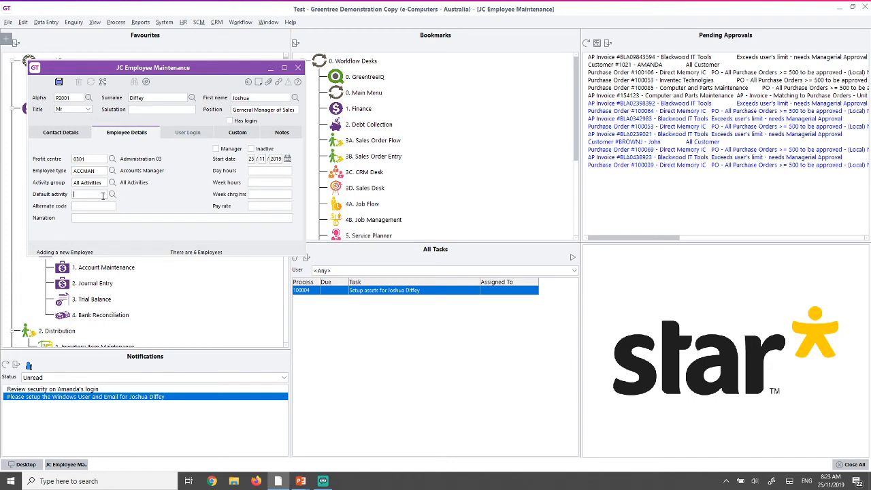
- Tick Has login, set the new user's login as the User preference, and save
left_click(240, 121)
left_click(187, 132)
left_click(130, 147)
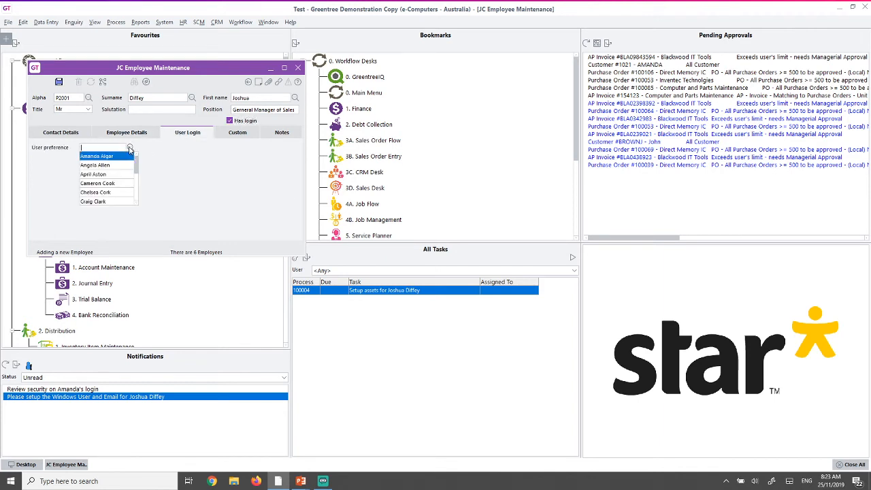
type("Josh")
double_click(86, 147)
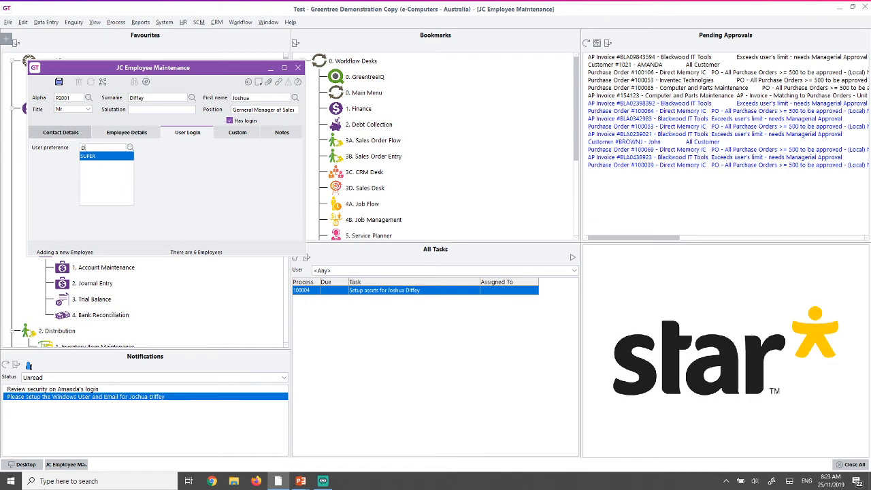
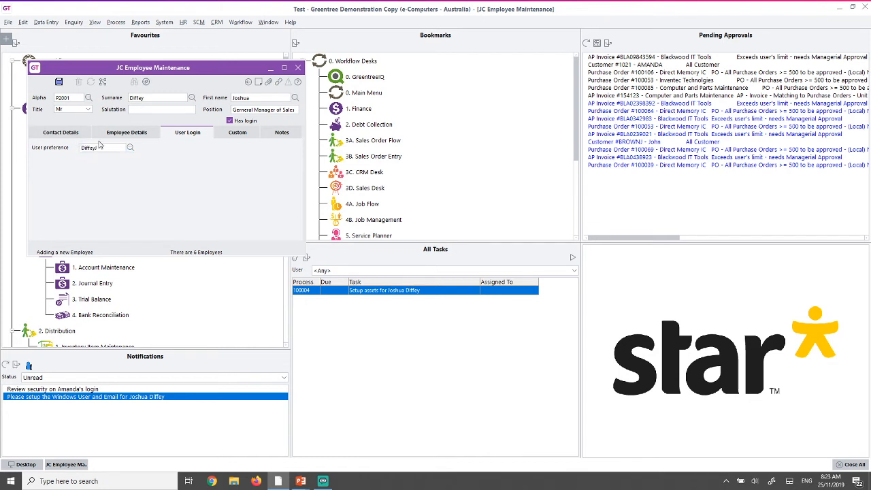
left_click(60, 82)
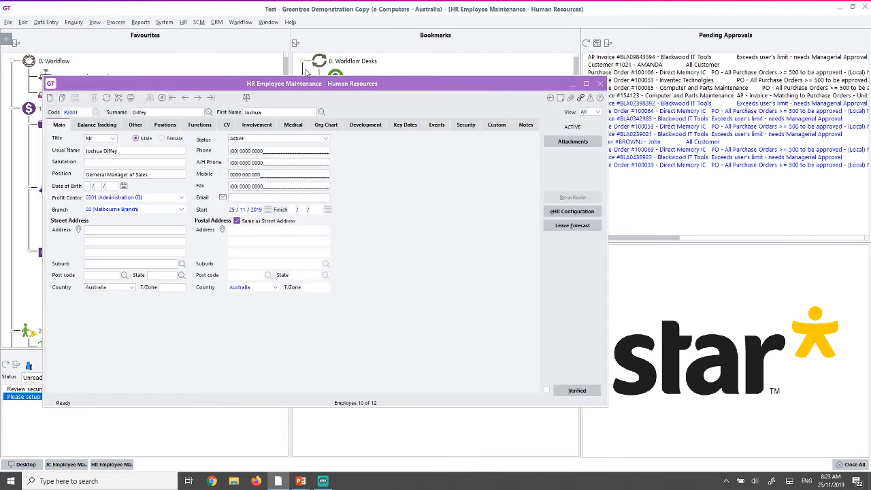
- Close the HR employee record and answer Yes to setting up assets for the new employee
left_click(600, 84)
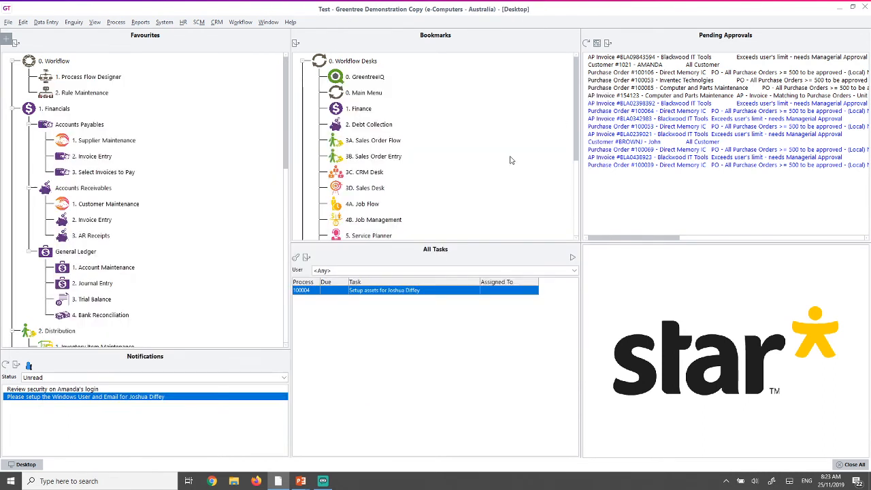
double_click(371, 293)
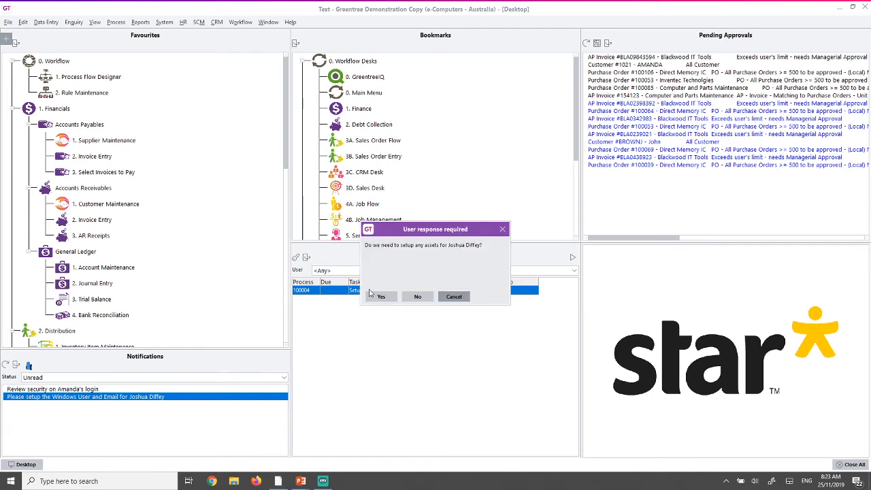
left_click(379, 297)
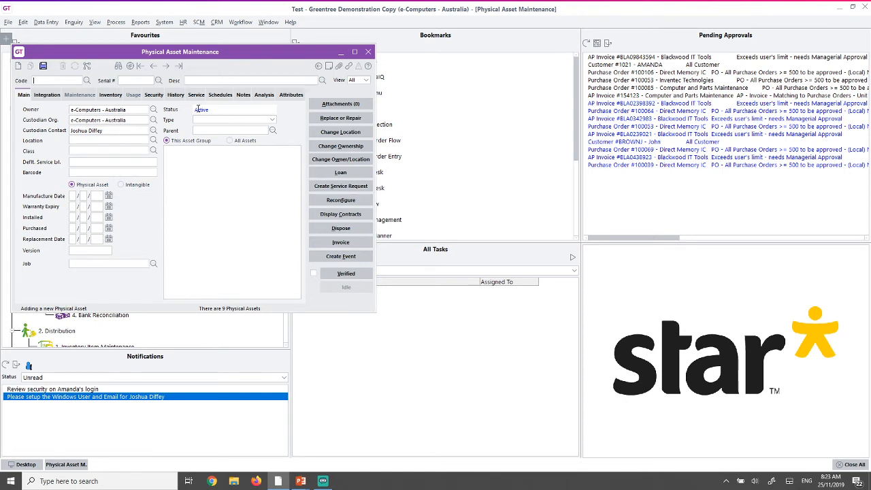
- Load vehicle asset MV001, the Toyota Hilux VAN, without saving the blank new record
left_click(87, 81)
type("MV")
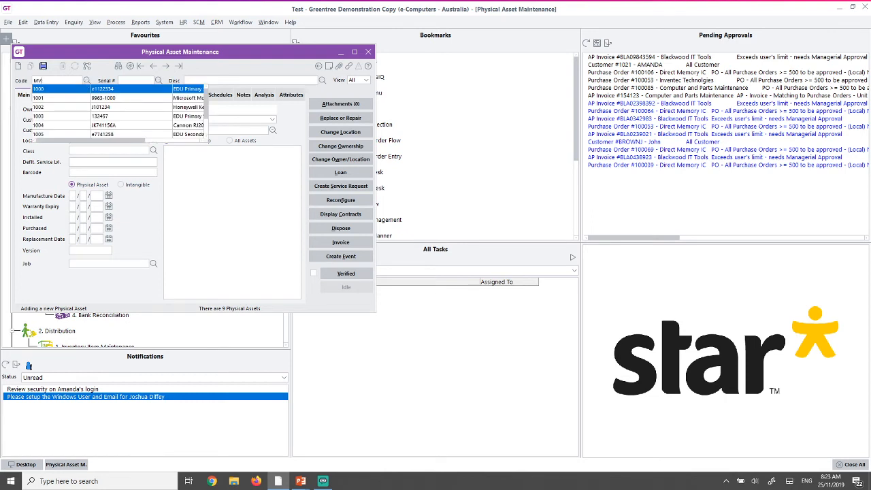
left_click(70, 127)
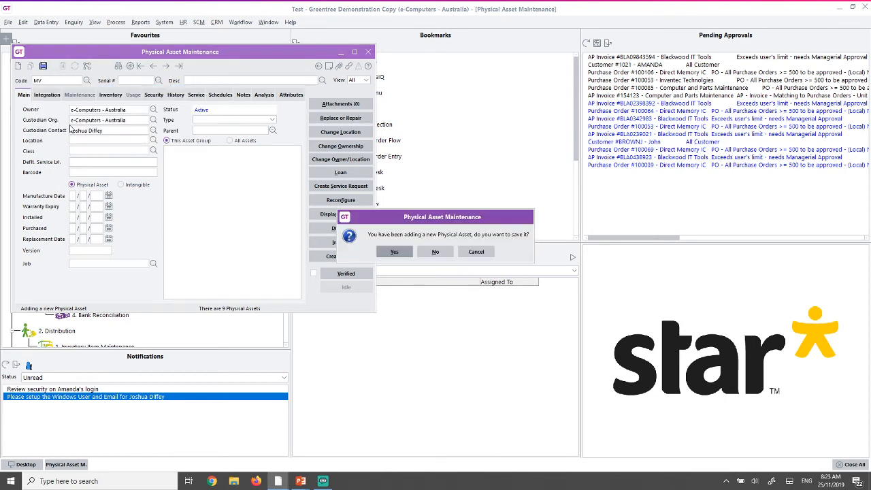
left_click(446, 255)
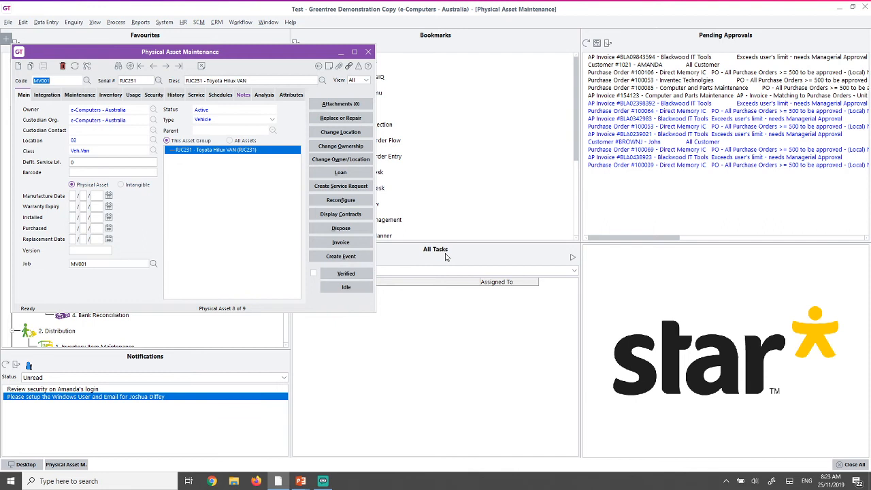
- Change MV001's ownership so the new employee is custodian contact, then close asset maintenance
left_click(341, 147)
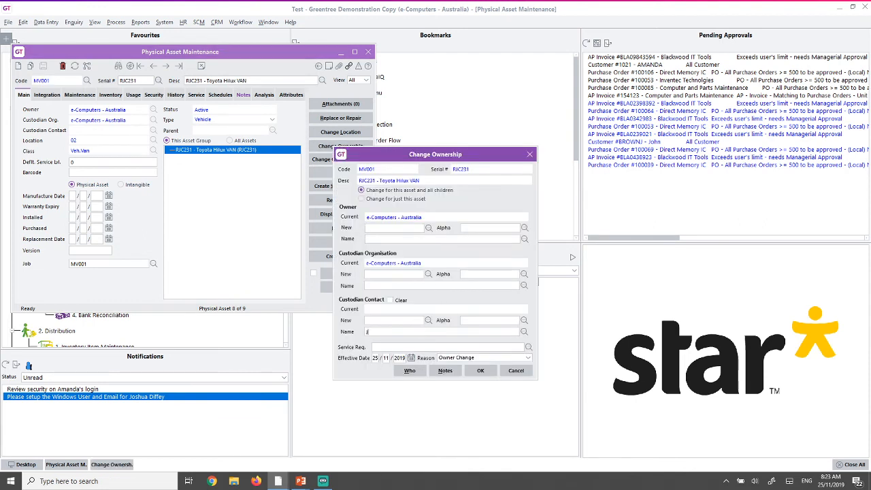
key("Tab")
key("Return")
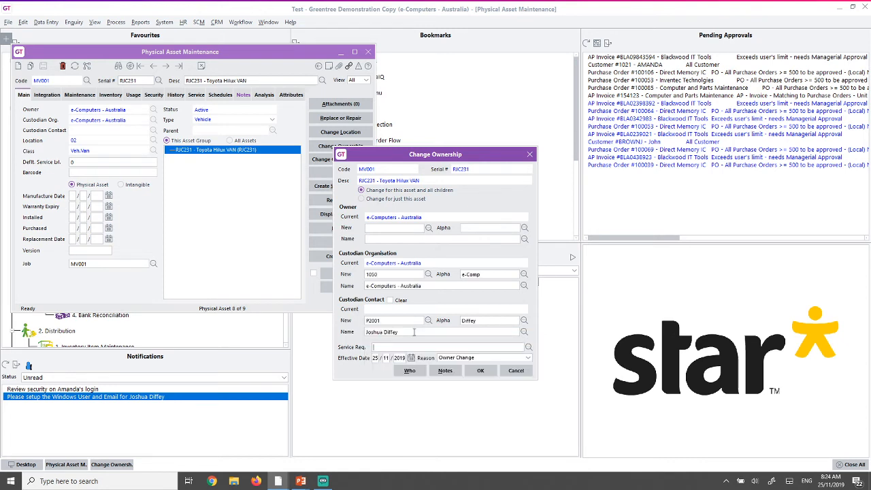
left_click(478, 372)
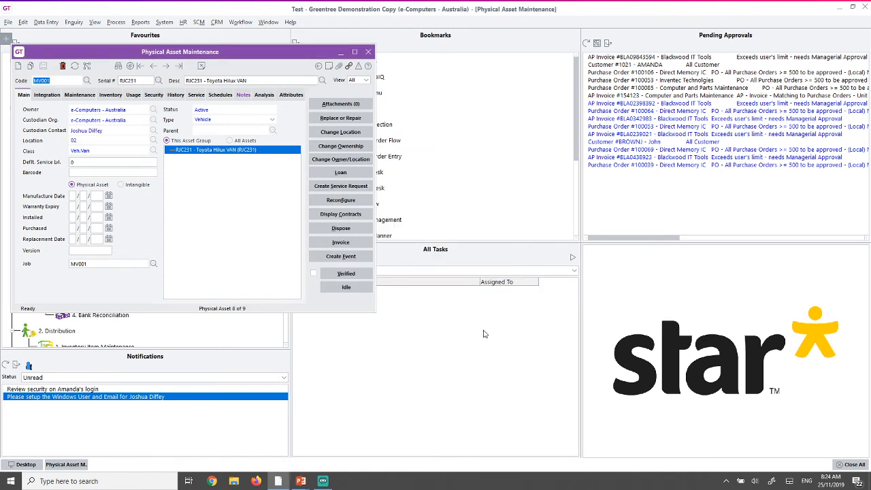
left_click(368, 53)
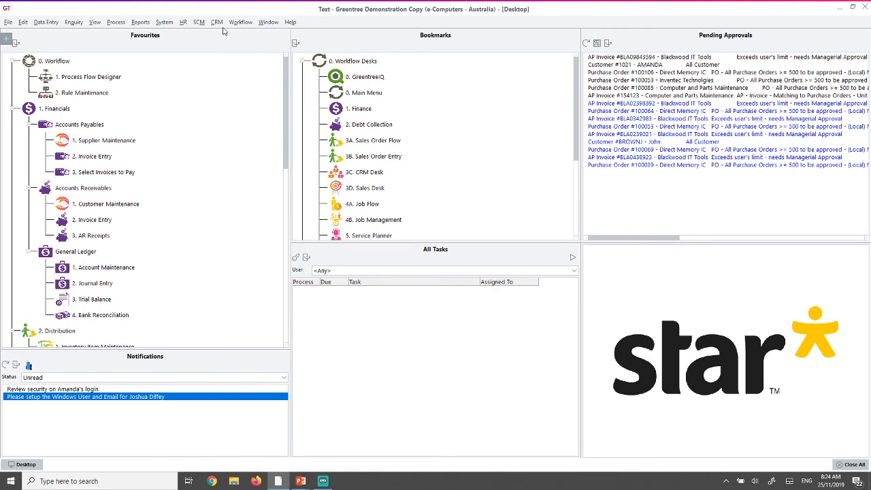
- Load the new employee's record in HR Employee Maintenance by surname lookup
left_click(184, 23)
left_click(187, 32)
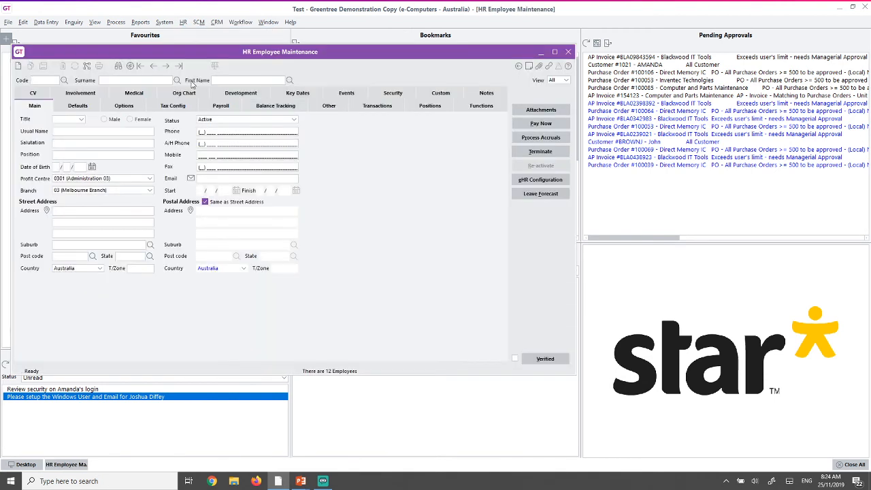
type("diff")
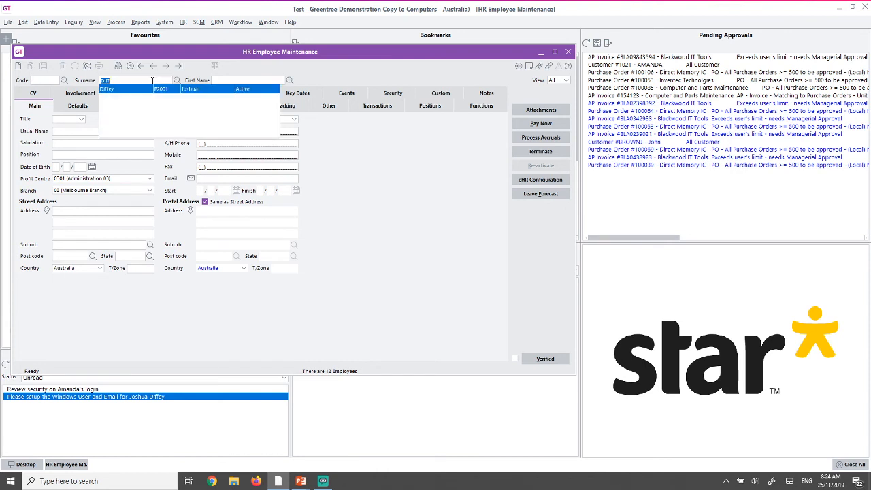
key("Return")
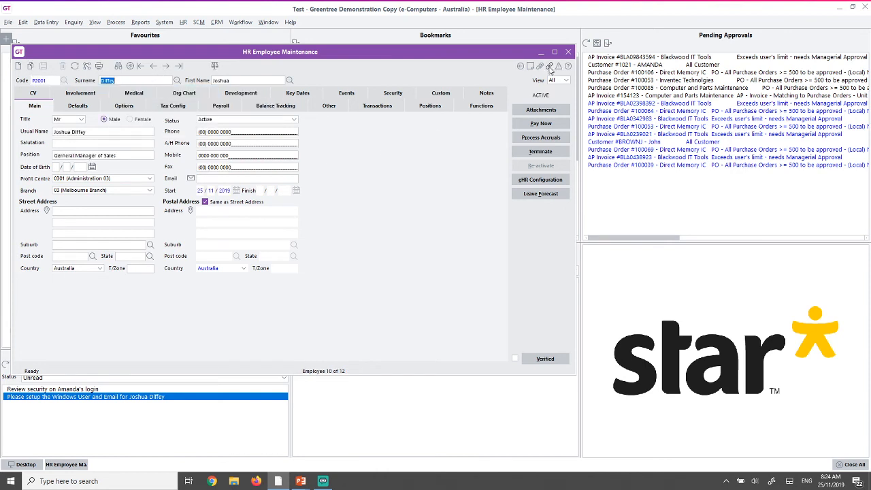
- Open the linked BPM HR New Employee process flow 100004 from Linked Records
left_click(550, 66)
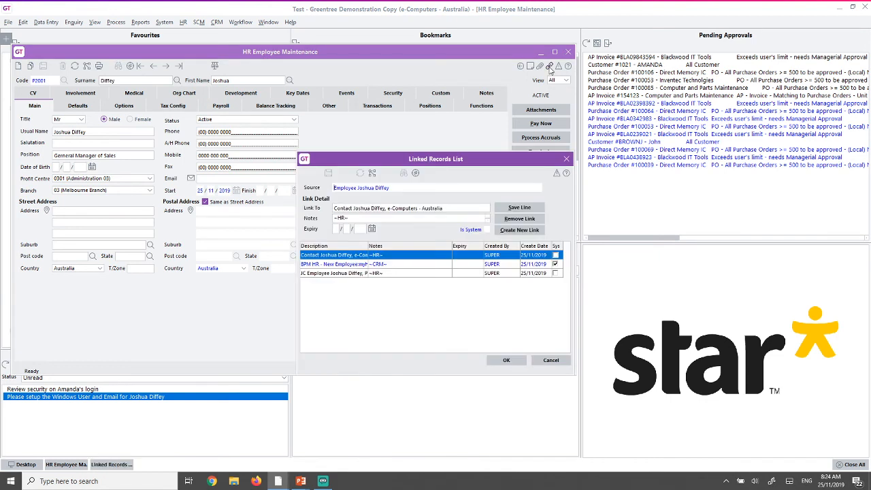
left_click(318, 264)
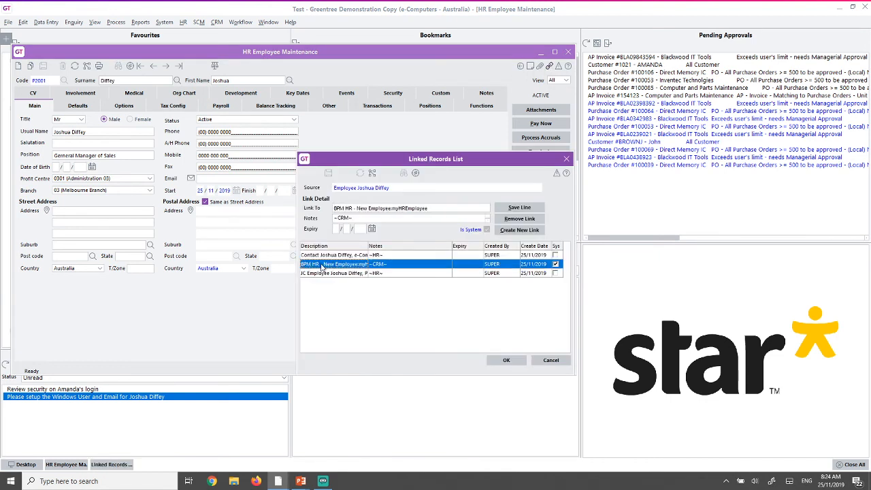
double_click(321, 264)
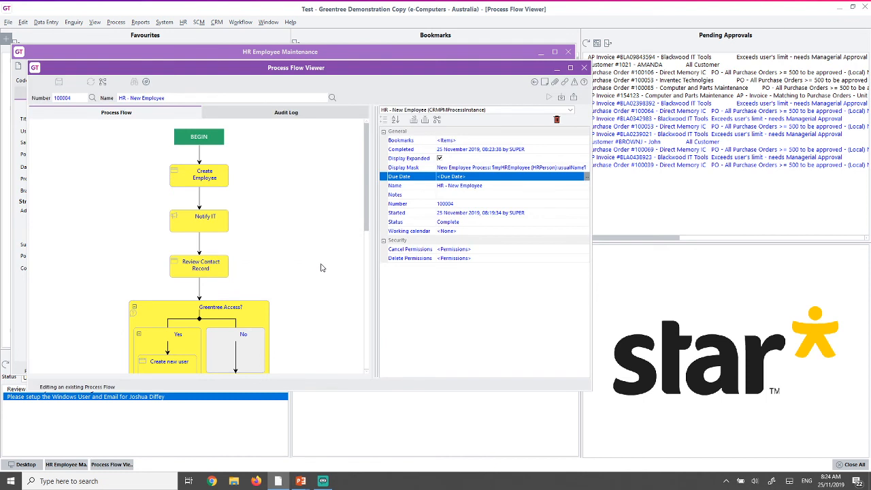
- Maximize the process flow viewer and check when Review Contact Record was completed
left_click(570, 69)
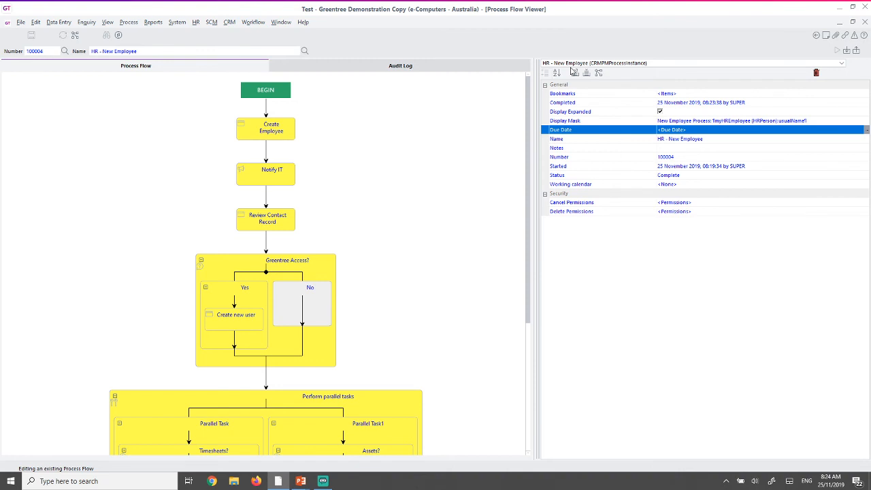
left_click(272, 223)
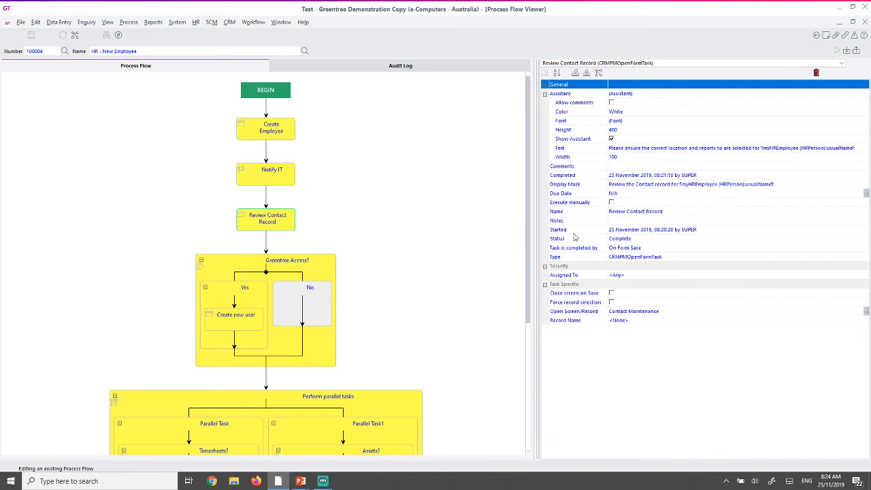
left_click(648, 177)
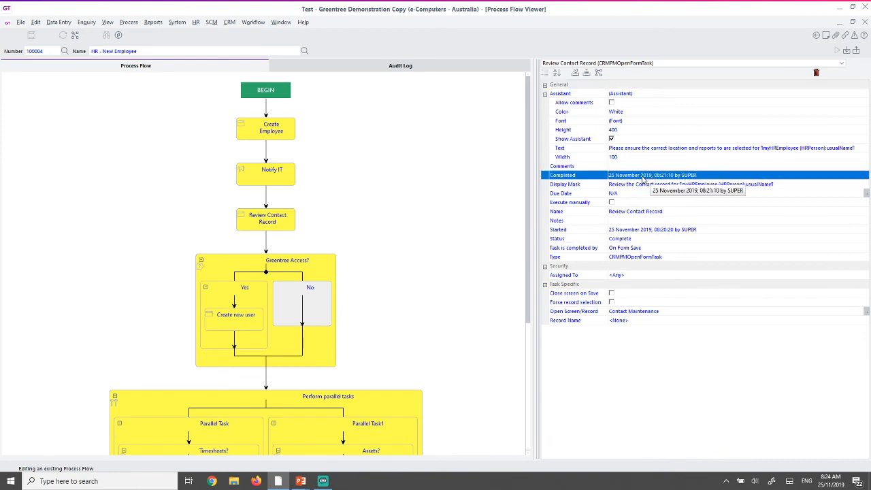
- Check when Create new user was completed, then close the viewer and HR employee maintenance
scroll(459, 222, "down", 2)
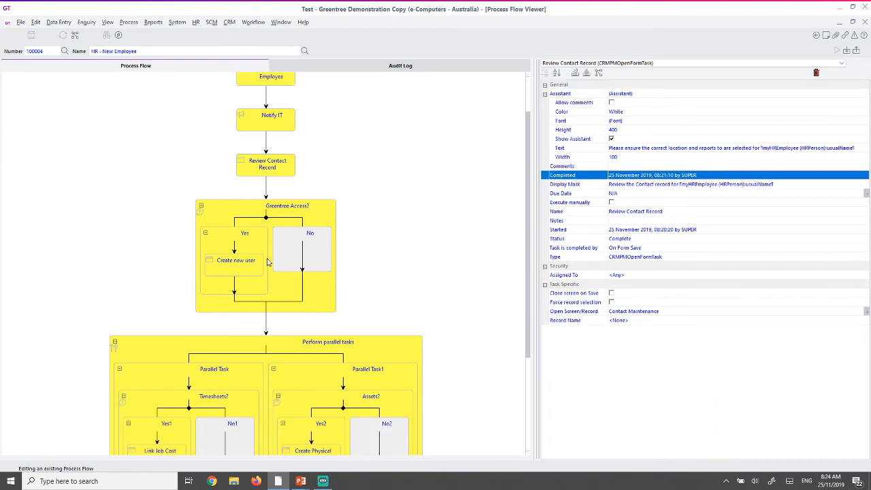
left_click(250, 263)
left_click(746, 175)
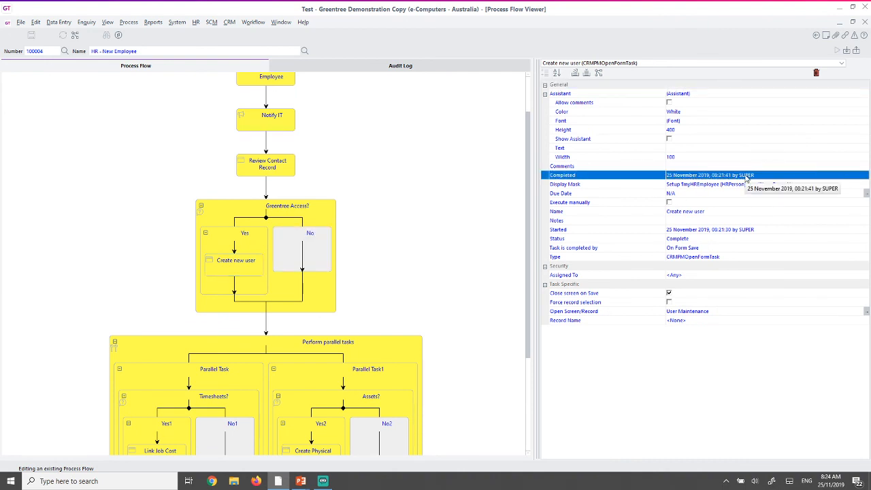
left_click(863, 24)
left_click(864, 22)
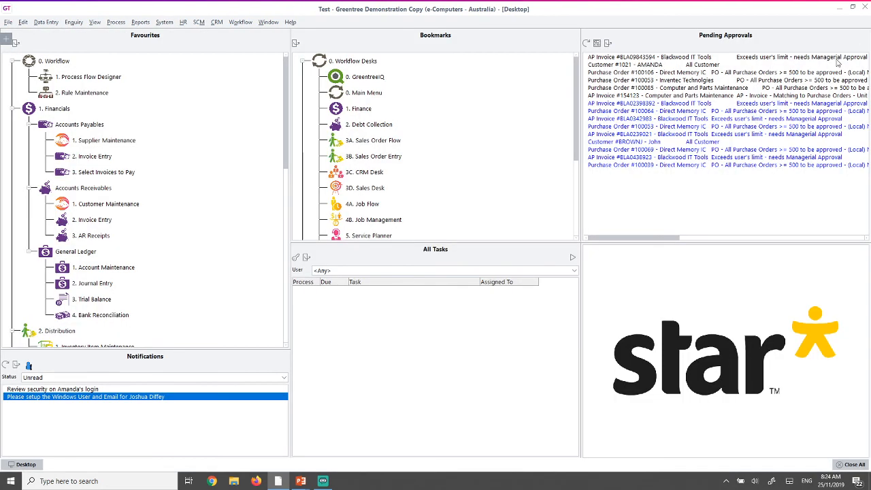